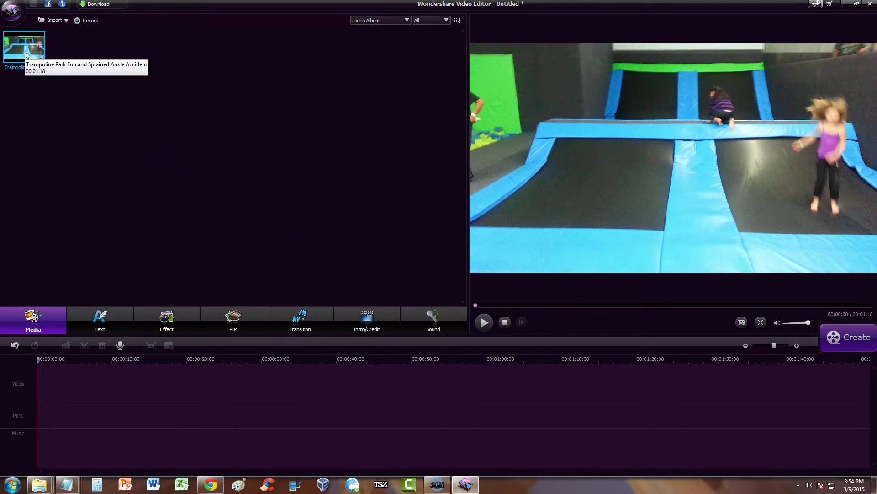
# Place the Trampoline Park Fun clip on the video track and set the preview to about 15 seconds.
pyautogui.moveTo(25, 55); pyautogui.dragTo(51, 119)
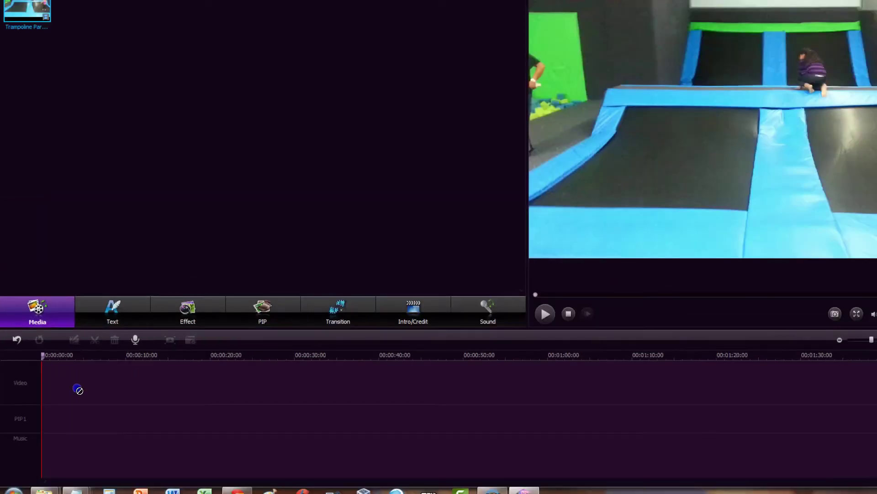
pyautogui.moveTo(326, 331); pyautogui.dragTo(53, 383)
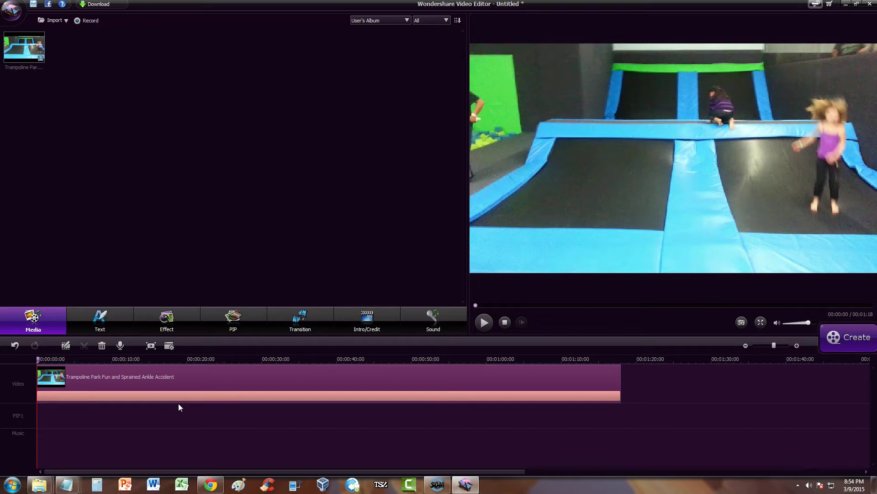
pyautogui.moveTo(178, 403); pyautogui.dragTo(170, 358)
pyautogui.moveTo(170, 358)
pyautogui.mouseDown()
pyautogui.moveTo(136, 361)
pyautogui.moveTo(143, 359)
pyautogui.mouseUp()
# Rewind the trampoline preview to 0 and play it, pausing until the playhead reaches 00:00:10.
pyautogui.click(146, 360)
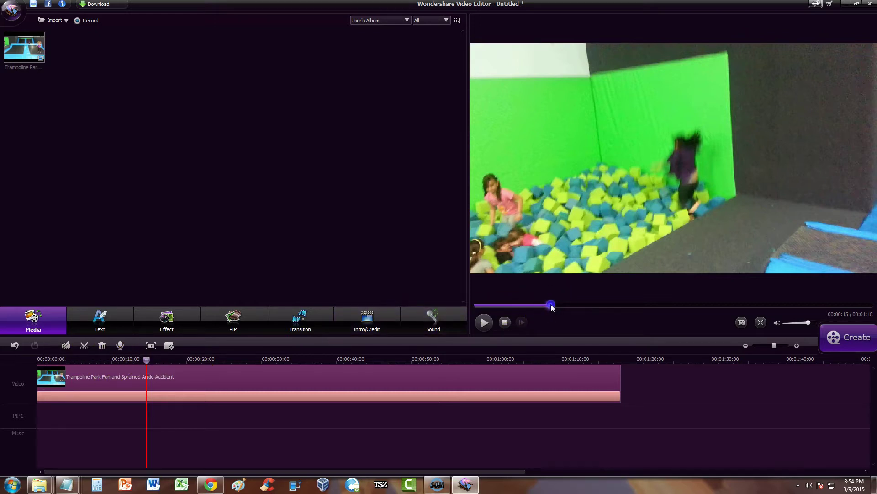
pyautogui.moveTo(551, 307); pyautogui.dragTo(475, 304)
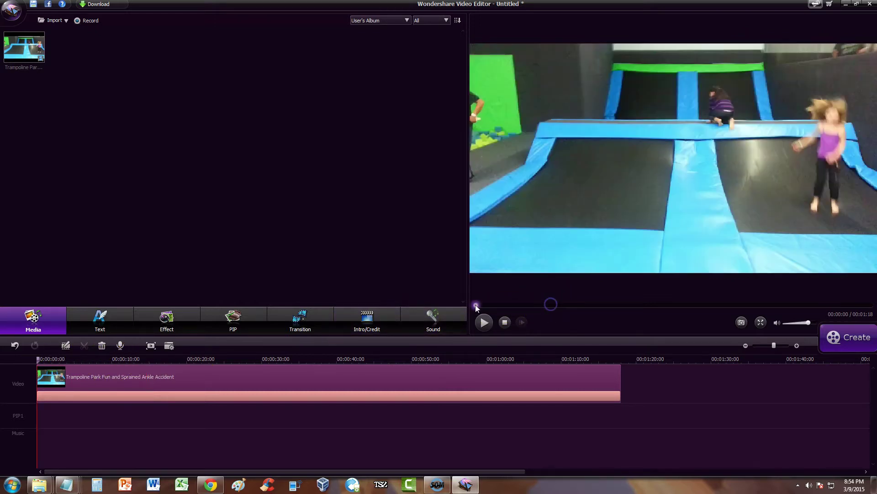
pyautogui.click(483, 323)
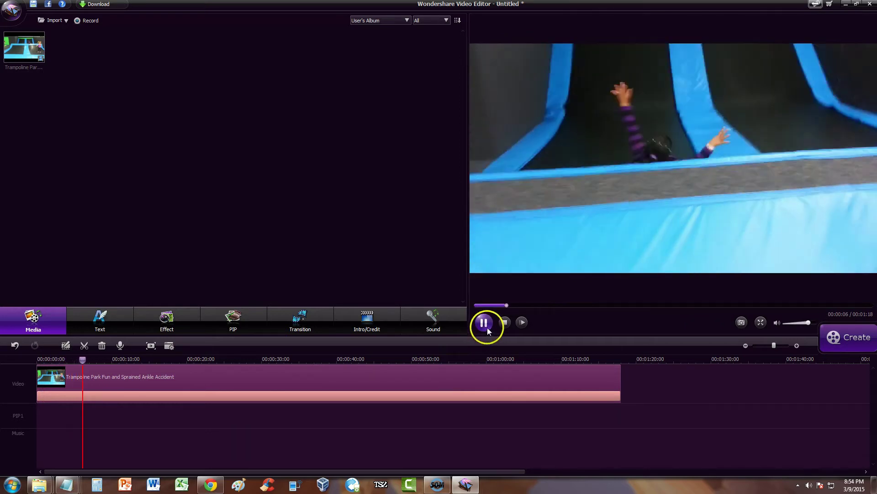
pyautogui.click(485, 324)
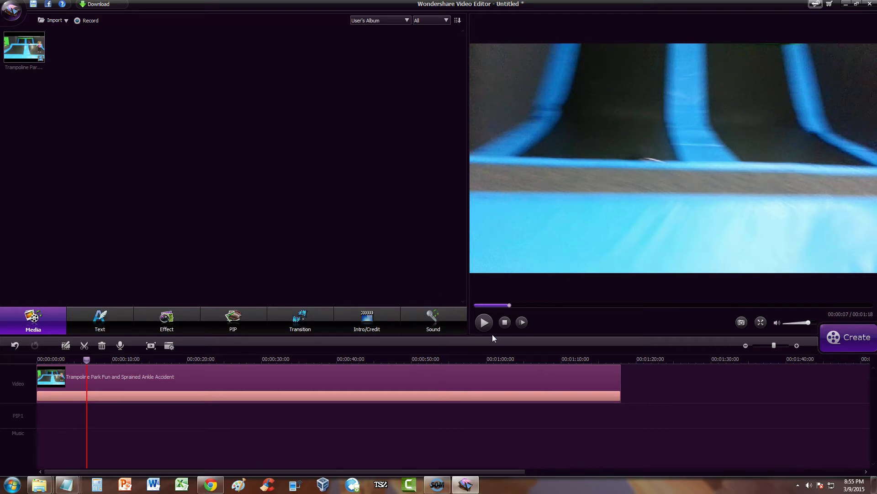
pyautogui.click(486, 327)
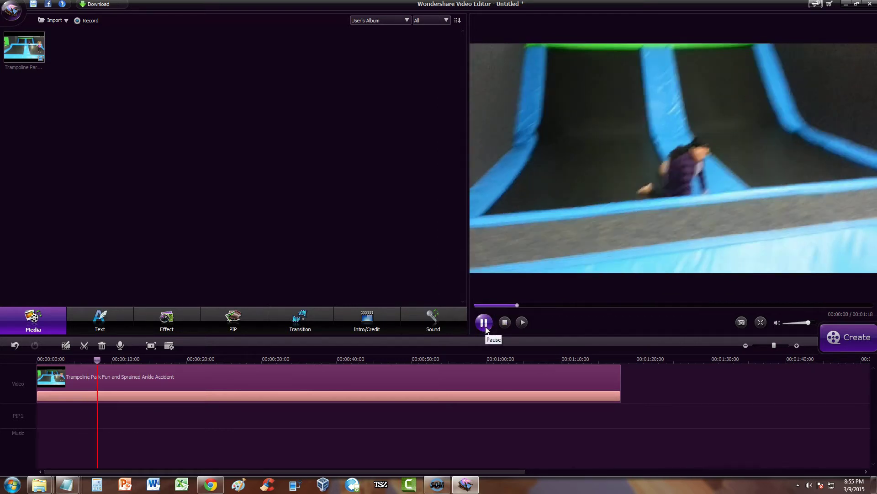
pyautogui.click(484, 323)
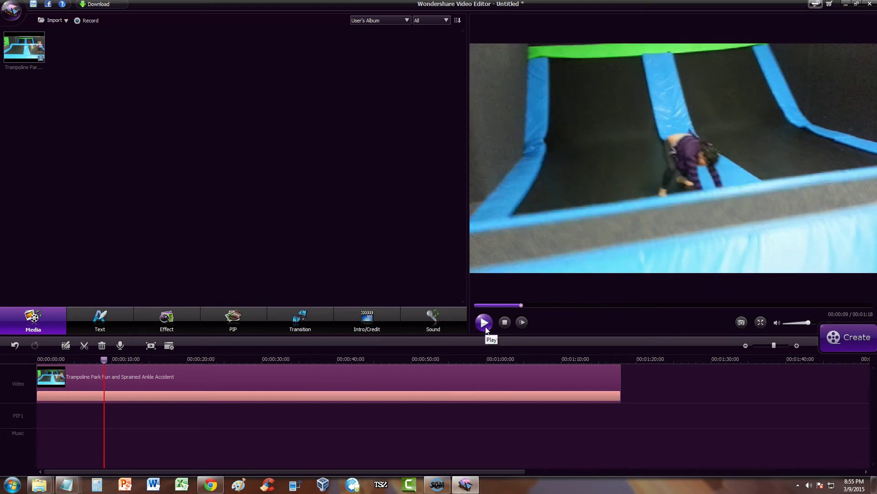
pyautogui.click(484, 323)
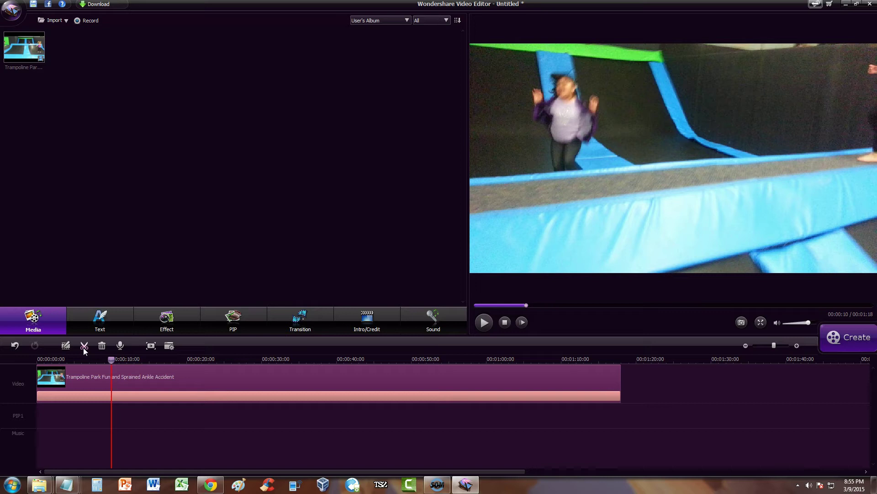
# Select the trampoline clip and split it at the 10-second playhead.
pyautogui.click(144, 394)
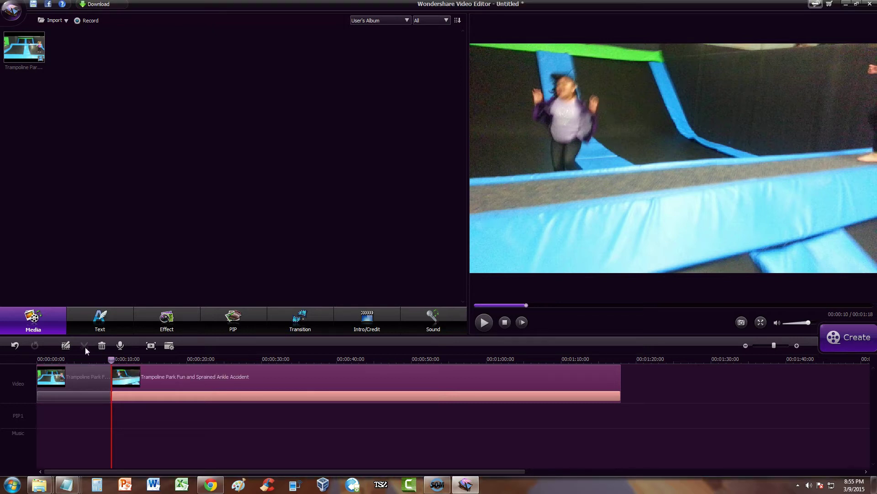
pyautogui.click(179, 369)
pyautogui.click(195, 375)
pyautogui.click(111, 369)
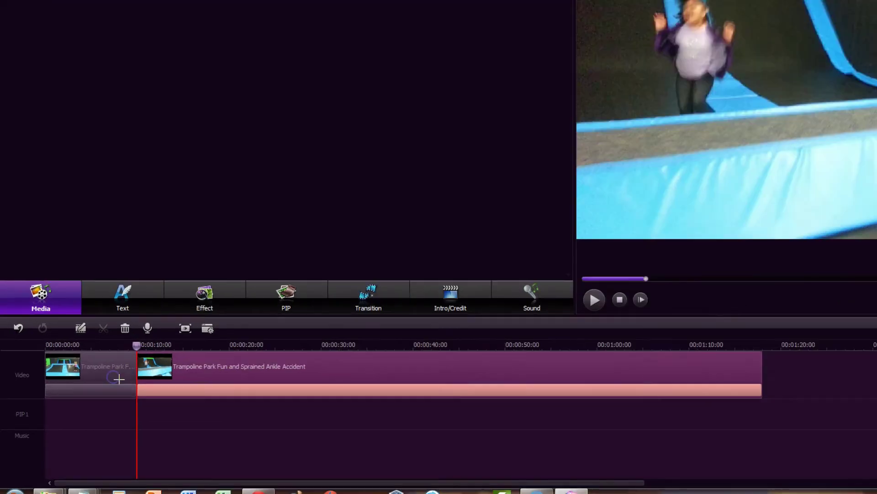
pyautogui.click(145, 376)
# Drag the second clip along the track and return it to its original place.
pyautogui.moveTo(202, 376); pyautogui.dragTo(330, 382)
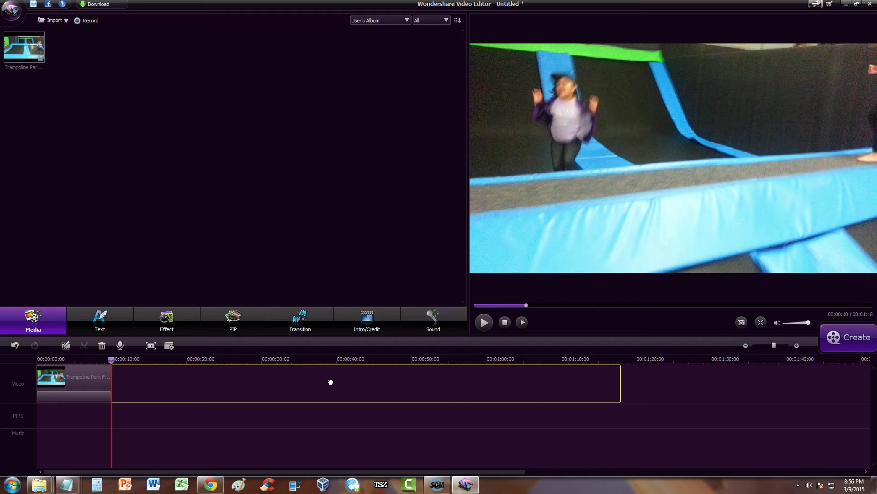
pyautogui.moveTo(175, 383); pyautogui.dragTo(269, 415)
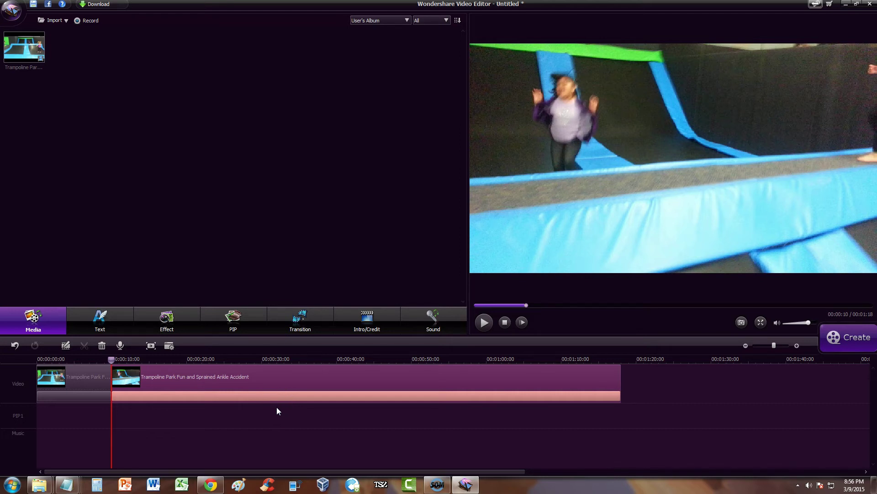
pyautogui.moveTo(292, 407); pyautogui.dragTo(332, 392)
pyautogui.click(275, 384)
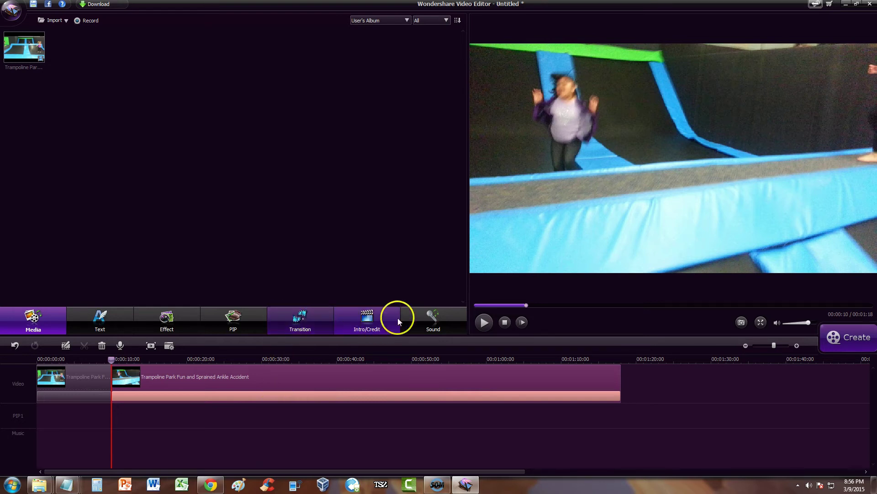
pyautogui.click(361, 68)
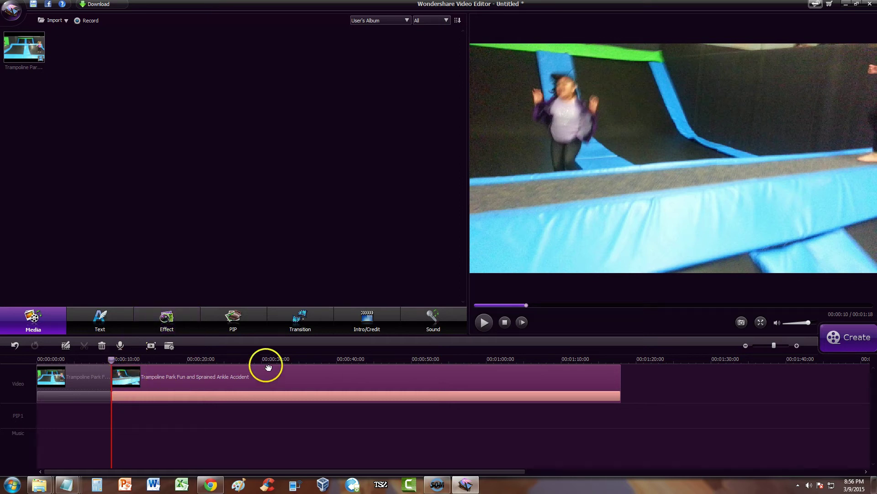
# Cut the second clip at about 00:00:19, leaving three trampoline clips.
pyautogui.click(176, 359)
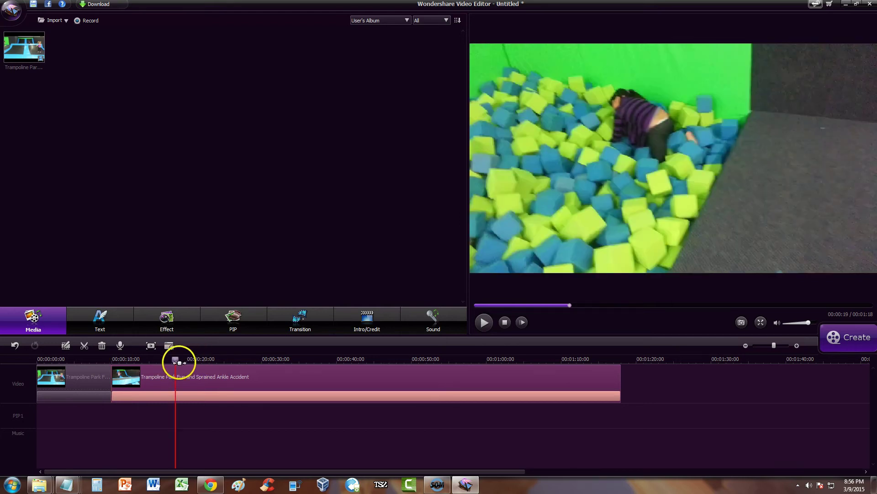
pyautogui.click(82, 348)
pyautogui.click(85, 345)
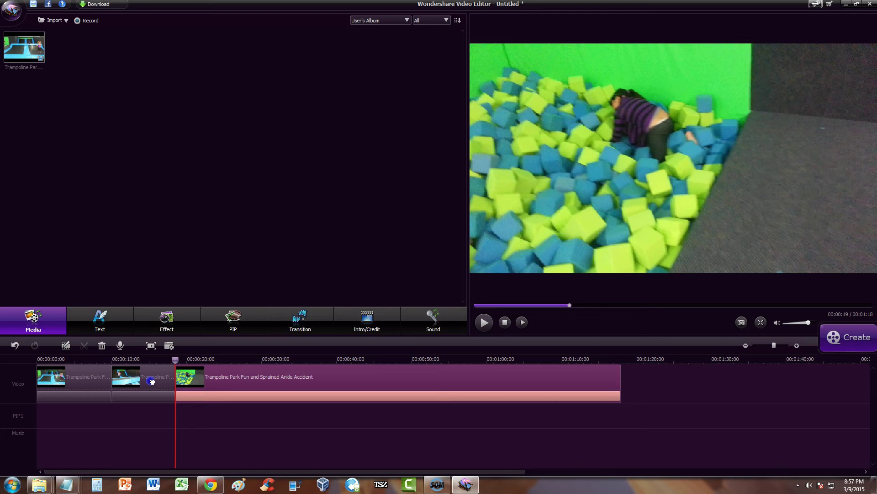
pyautogui.click(152, 381)
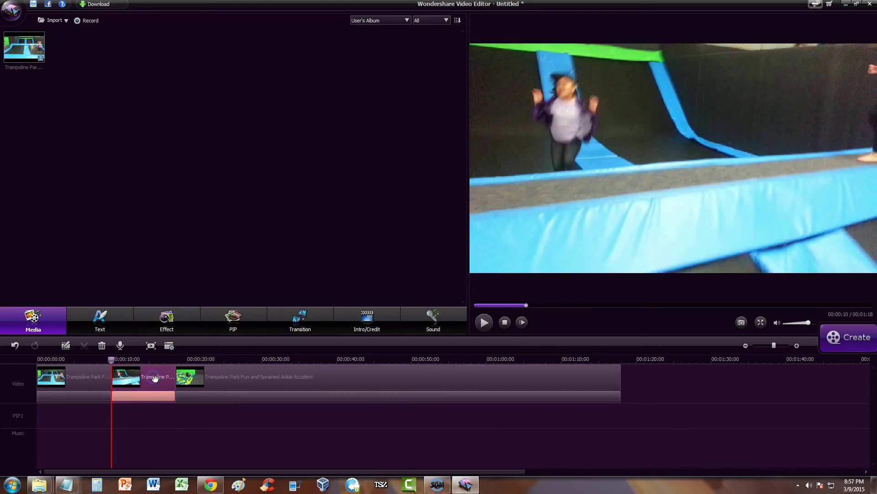
pyautogui.moveTo(152, 381); pyautogui.dragTo(598, 387)
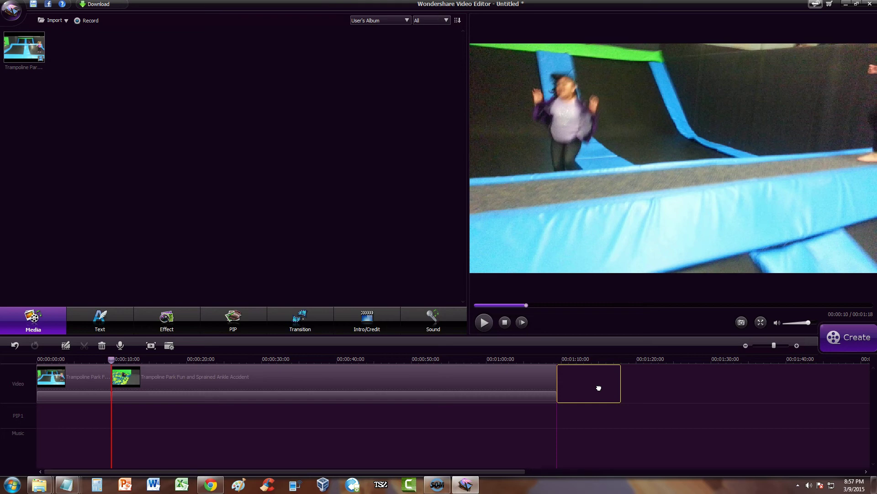
pyautogui.moveTo(599, 387); pyautogui.dragTo(597, 396)
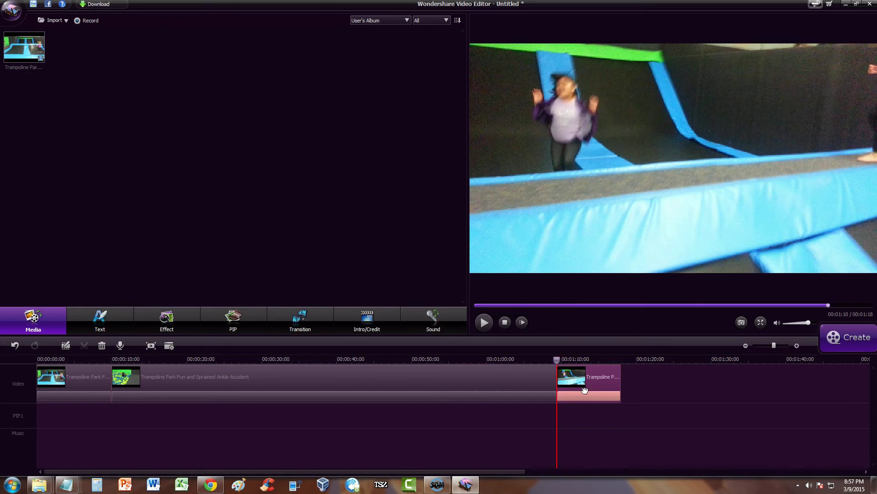
pyautogui.click(581, 395)
pyautogui.moveTo(582, 395)
pyautogui.mouseDown()
pyautogui.moveTo(123, 376)
pyautogui.moveTo(130, 376)
pyautogui.mouseUp()
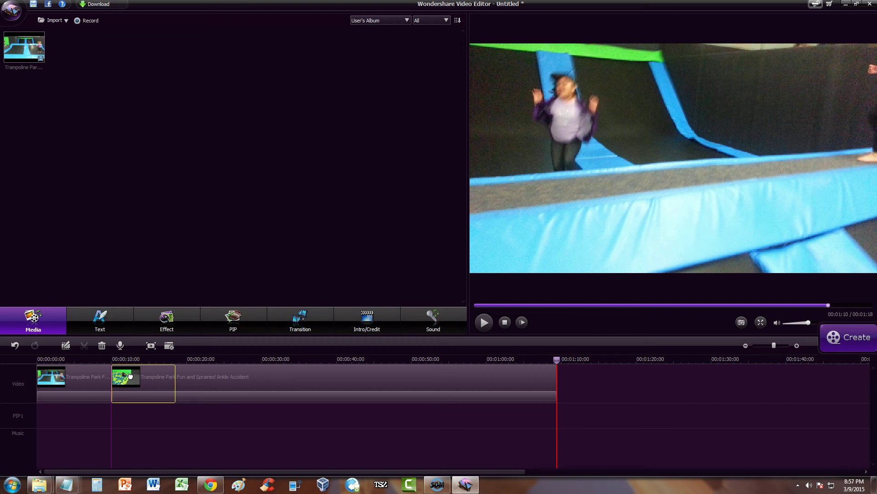
pyautogui.click(243, 421)
pyautogui.moveTo(282, 421); pyautogui.dragTo(287, 416)
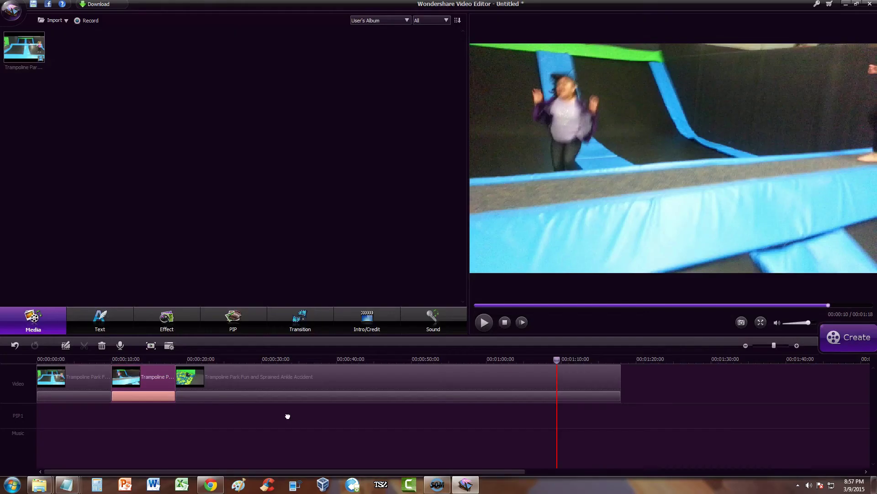
pyautogui.moveTo(265, 411); pyautogui.dragTo(155, 388)
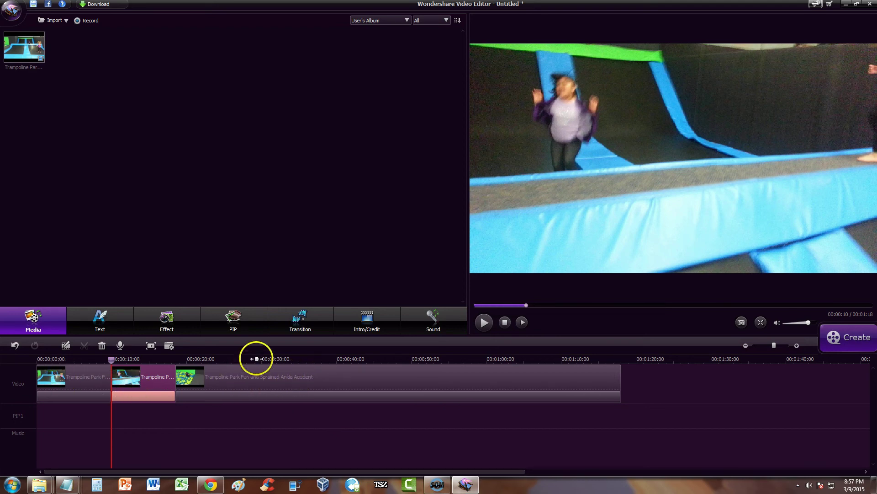
pyautogui.click(101, 373)
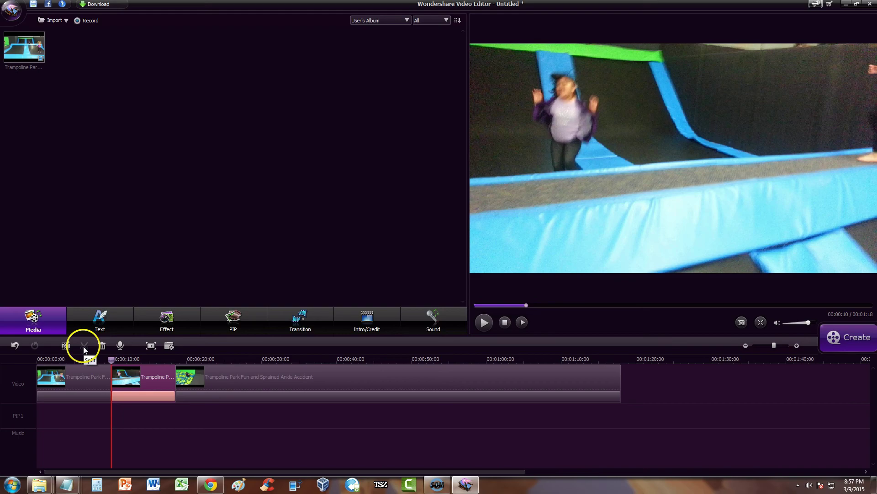